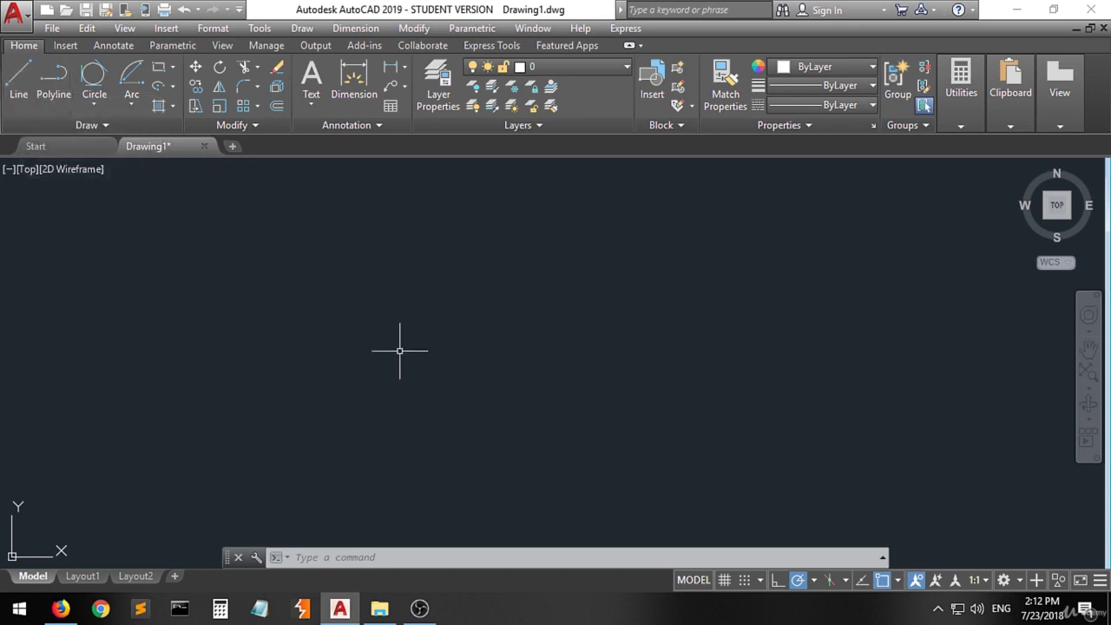
Step: Draw a horizontal line left of centre with the LINE command
type("L")
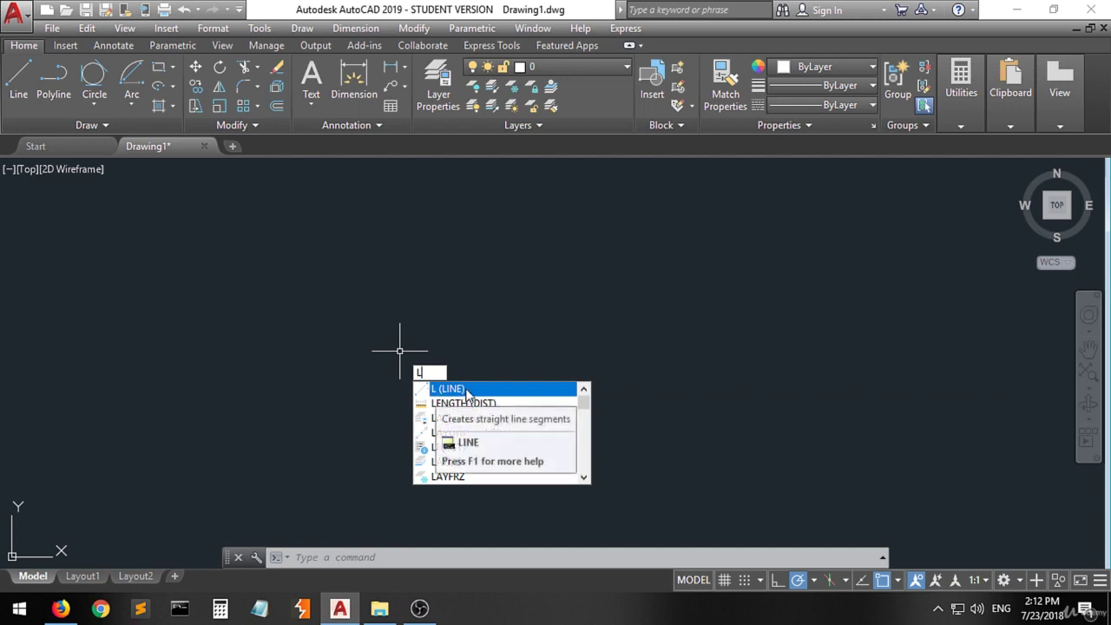
left_click(433, 393)
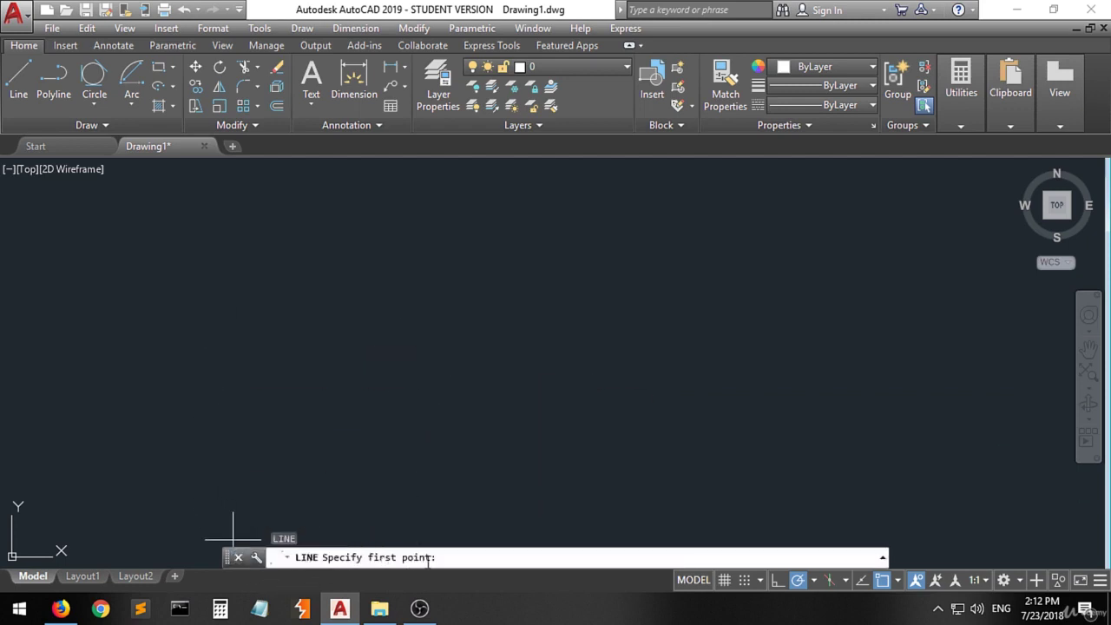
left_click(301, 363)
left_click(457, 363)
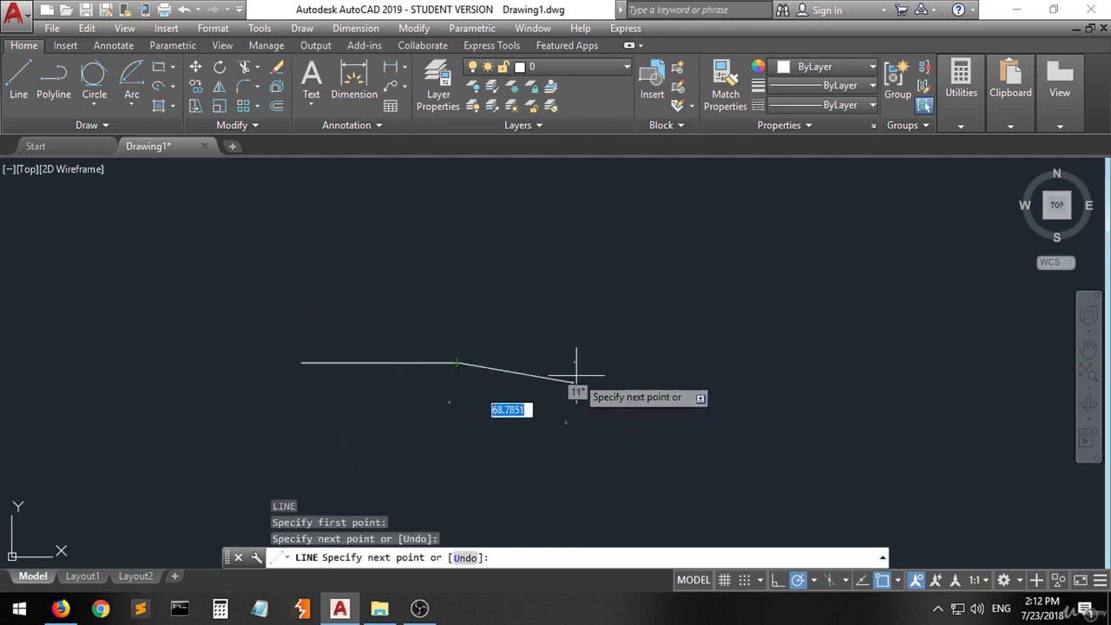
key("Return")
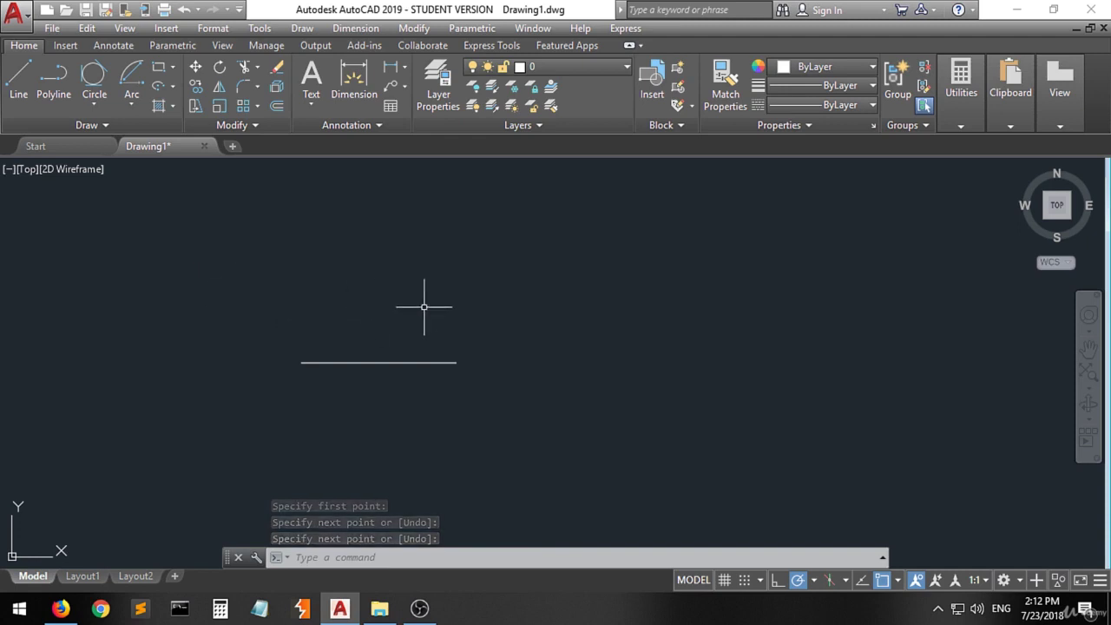
Step: Draw a separate slanted line rising to the right of the horizontal line
type("L")
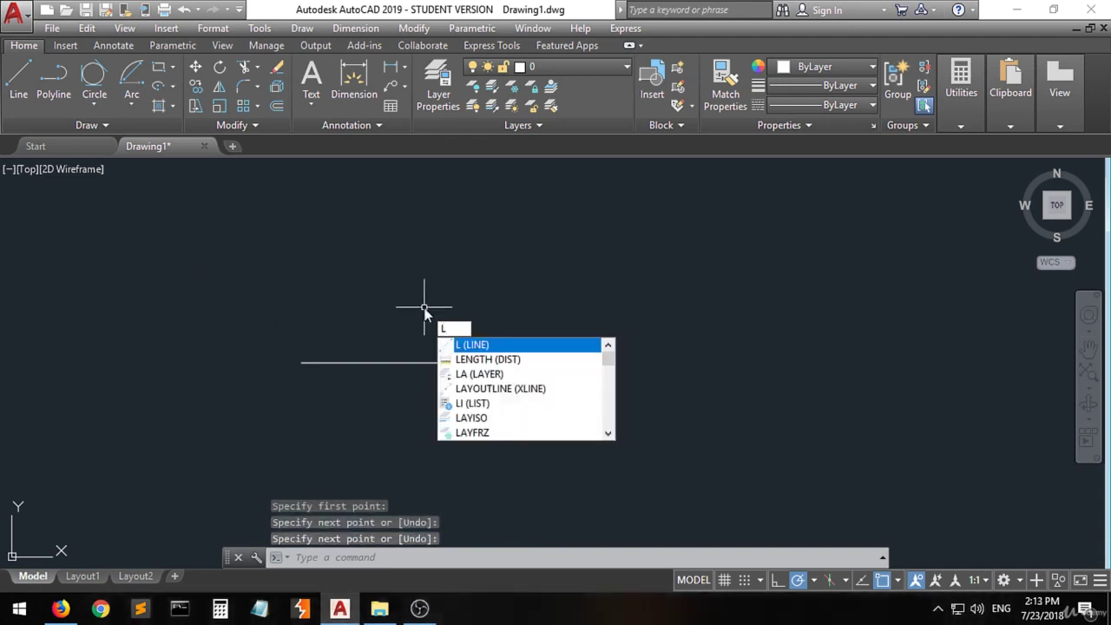
key("Return")
left_click(605, 272)
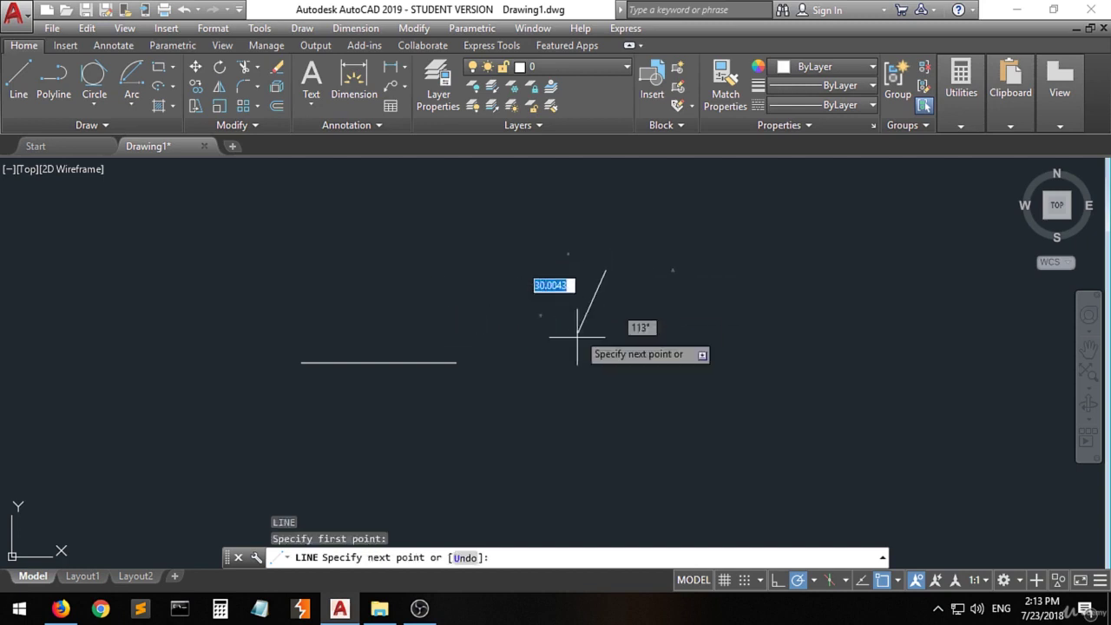
left_click(512, 417)
key("Return")
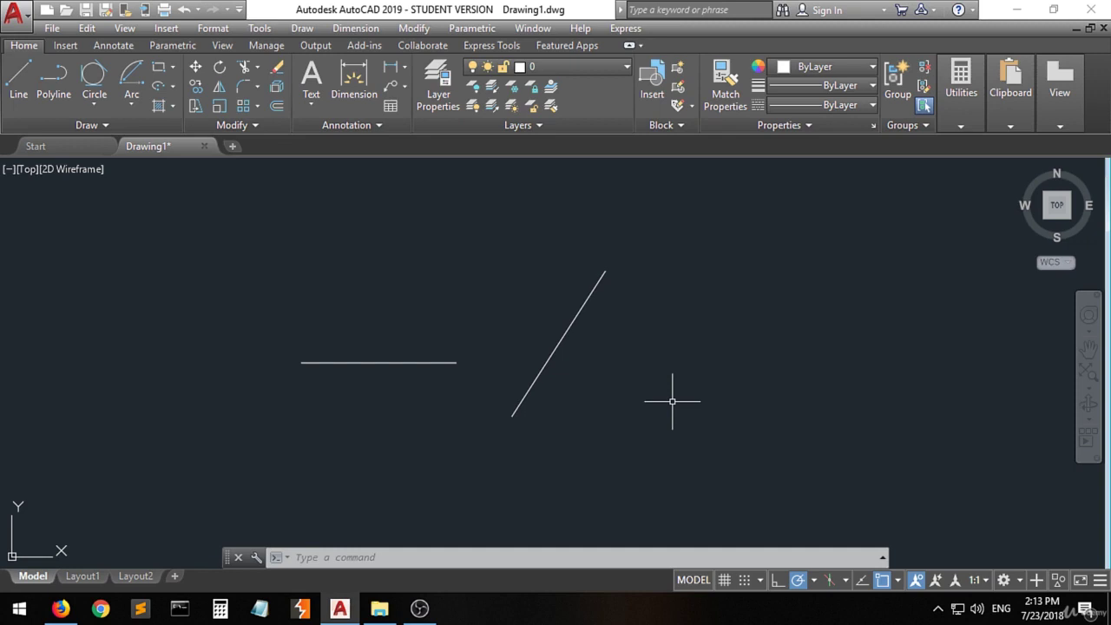
Step: Draw a large circle centred right of the slanted line
type("c")
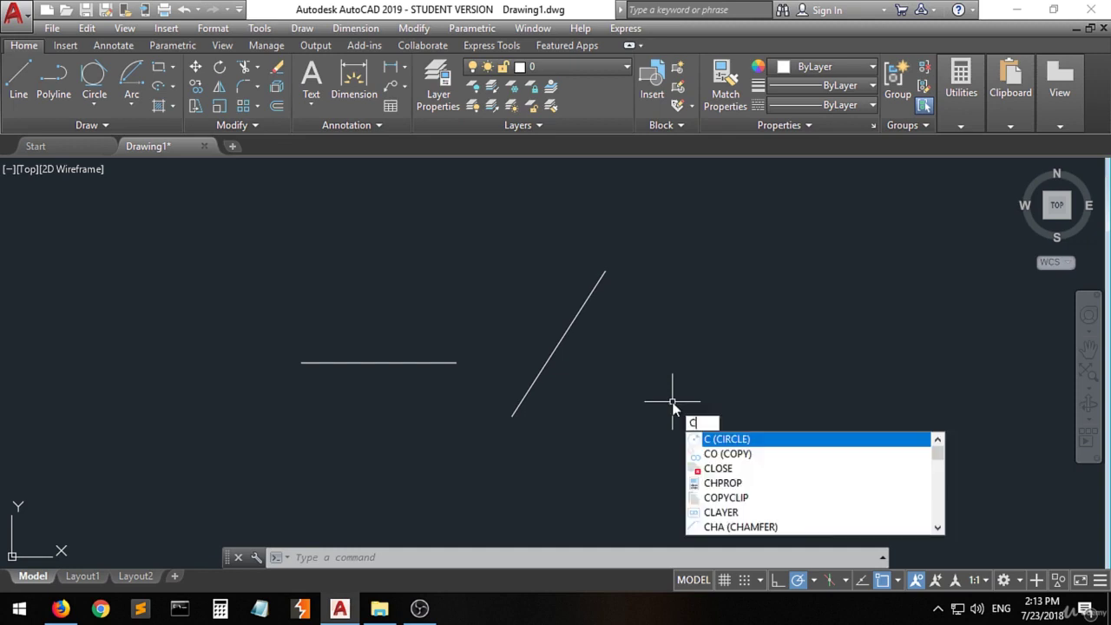
key("Return")
left_click(697, 334)
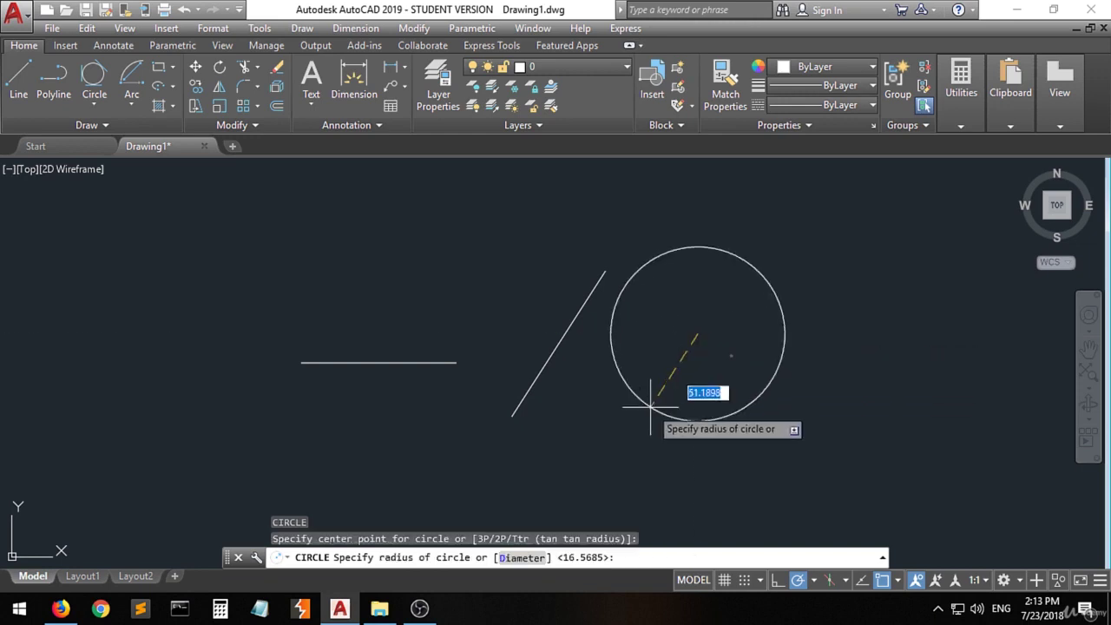
left_click(645, 402)
left_click(387, 254)
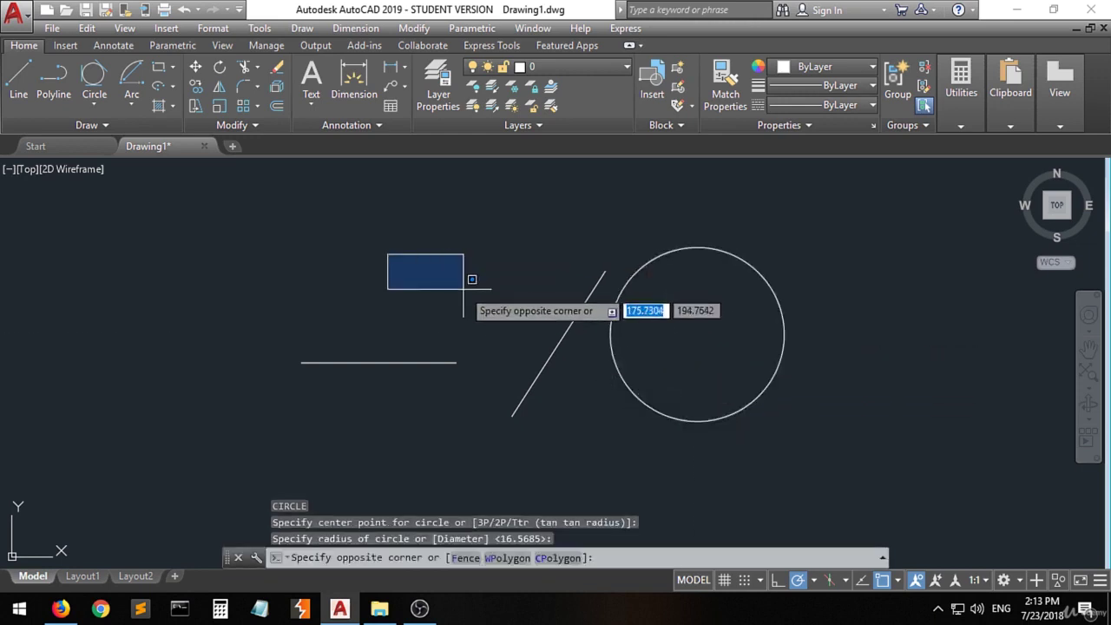
left_click(461, 283)
Step: Draw a smaller circle centred above the horizontal line
type("c")
key("Return")
left_click(437, 299)
left_click(486, 304)
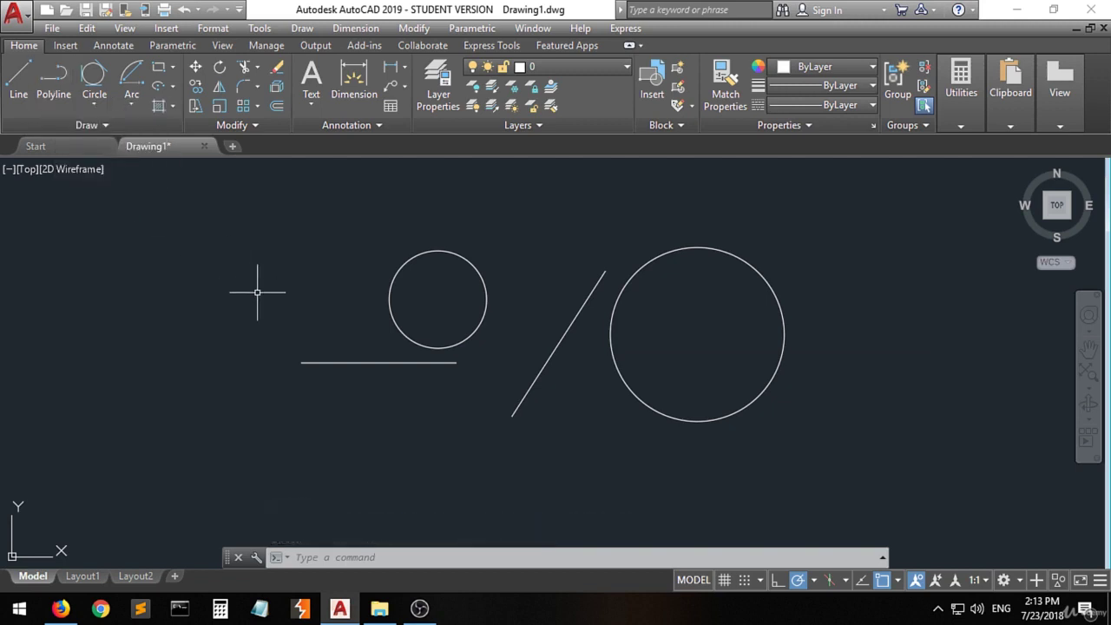
Step: Draw a closed four-vertex polyline at the far left, ending back at its start point
type("P")
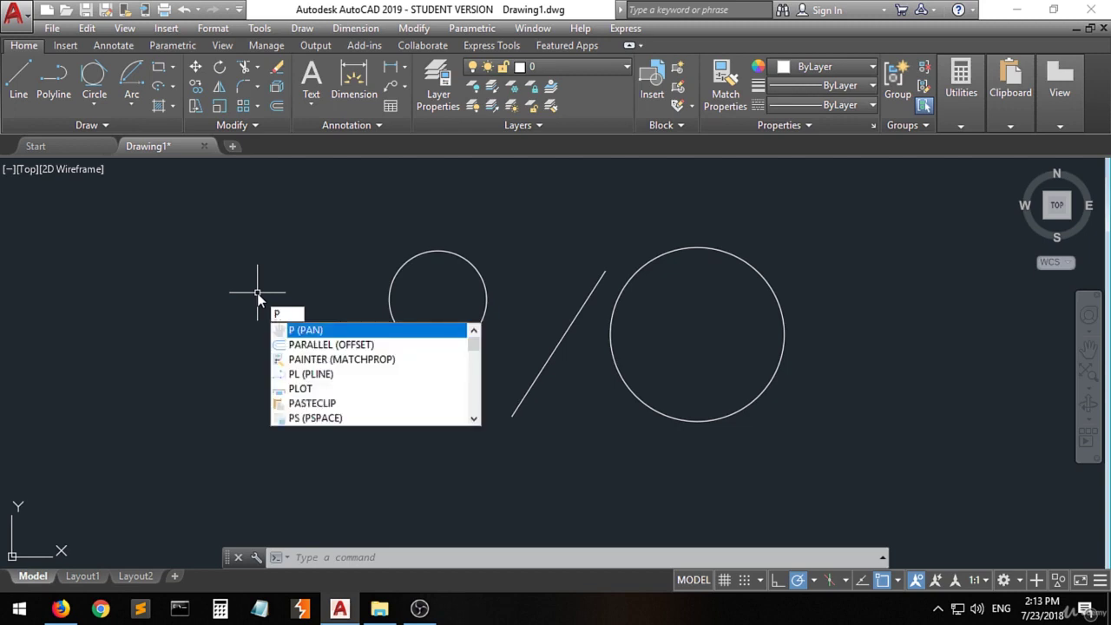
type("L")
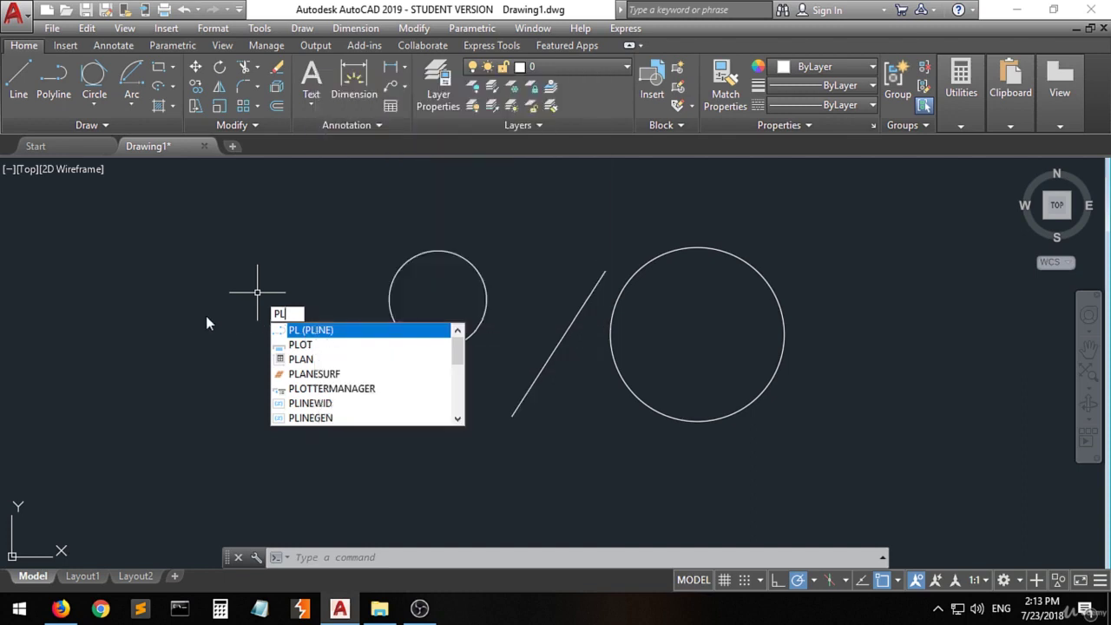
key("Return")
left_click(195, 288)
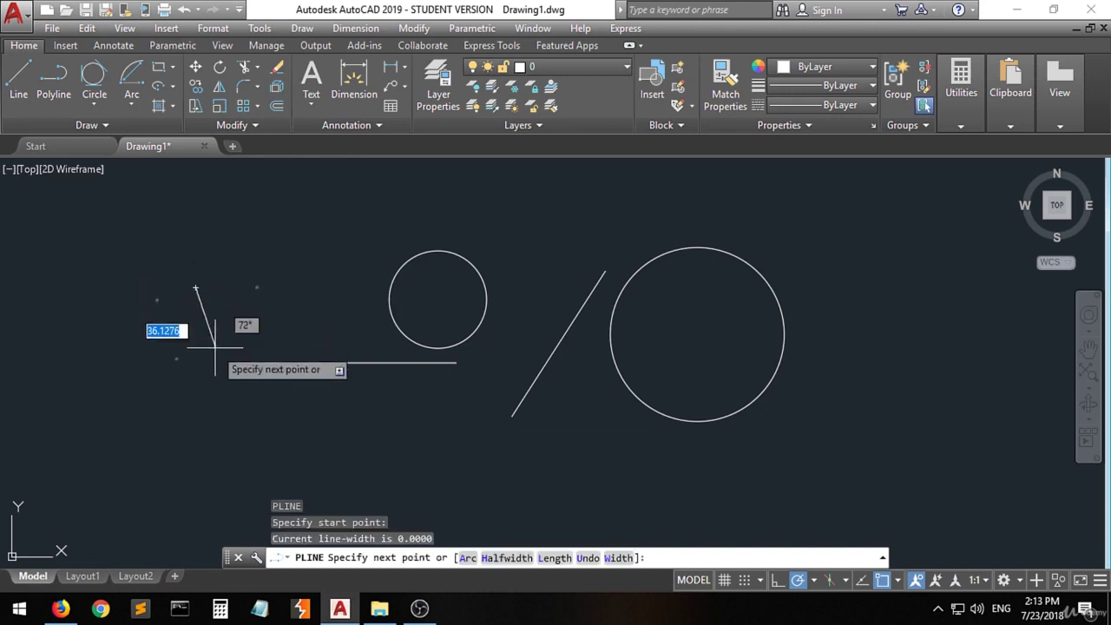
left_click(216, 354)
left_click(291, 297)
left_click(267, 256)
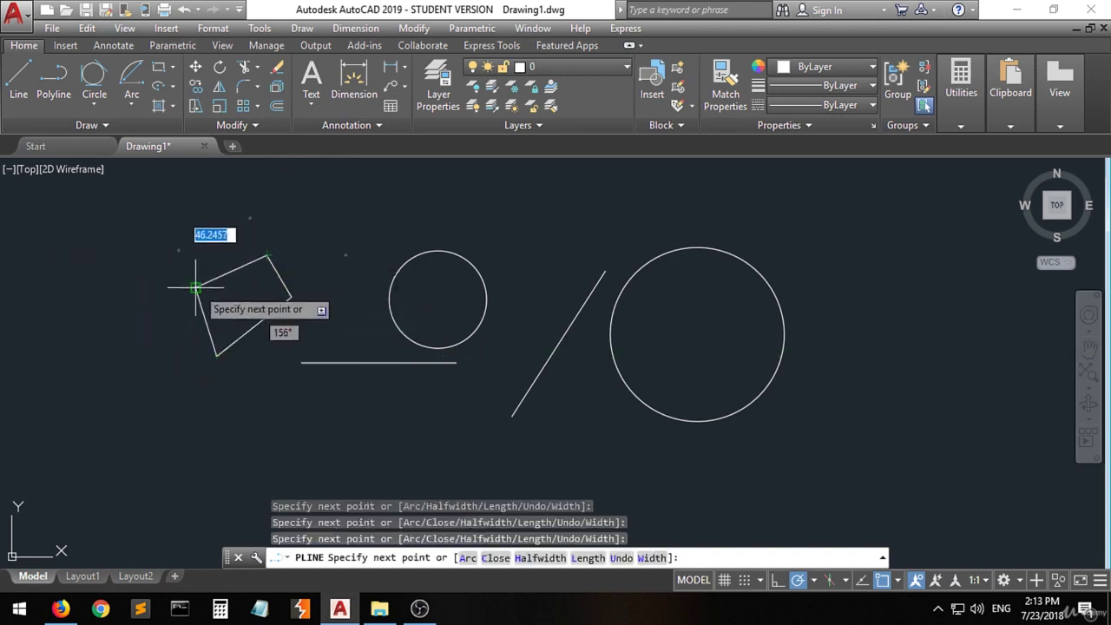
left_click(196, 286)
key("Return")
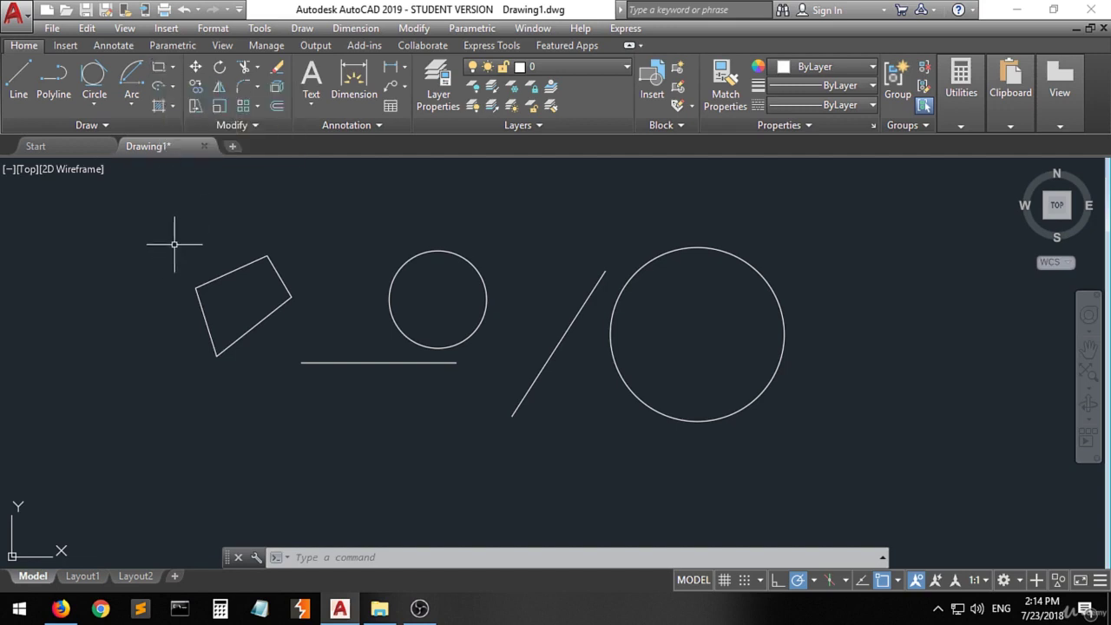
Step: Draw a rectangle overlapping the large circle
type("R")
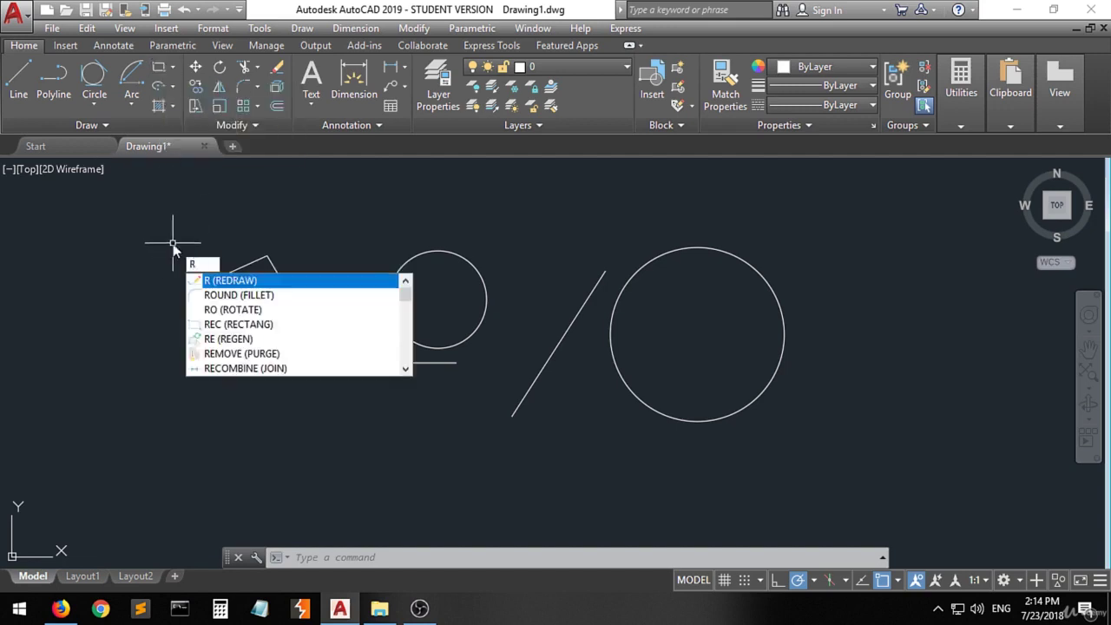
type("E")
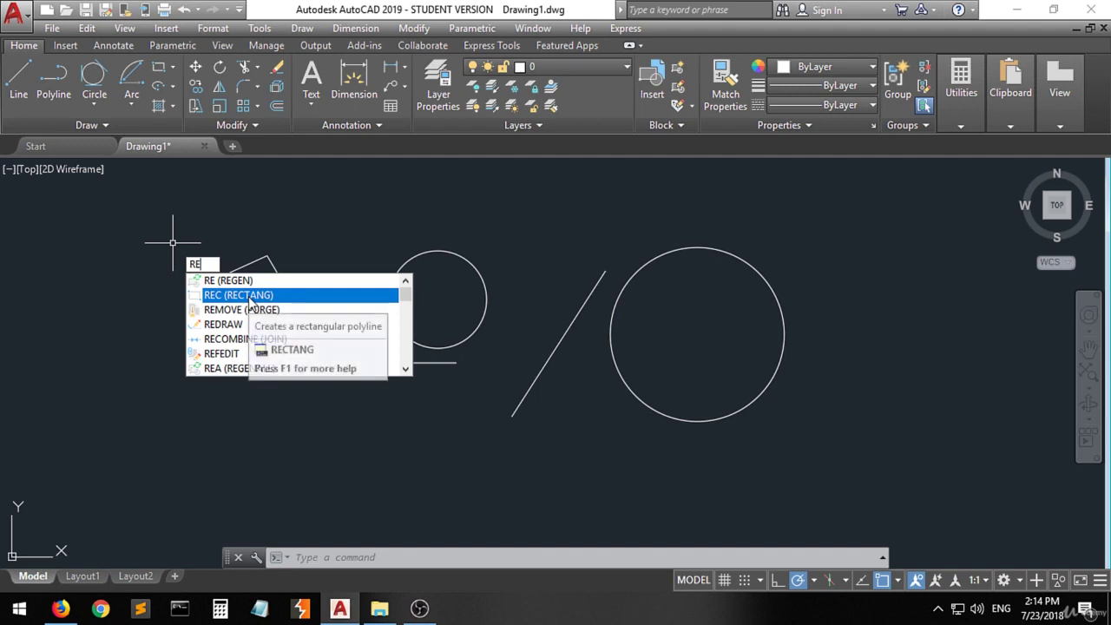
left_click(250, 302)
left_click(867, 236)
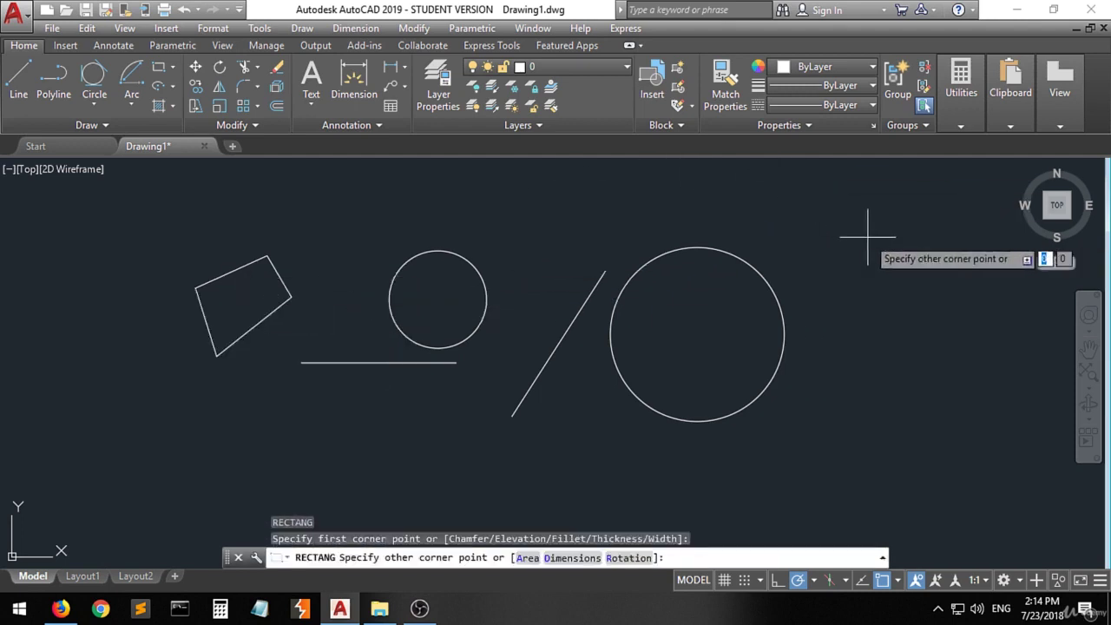
left_click(733, 369)
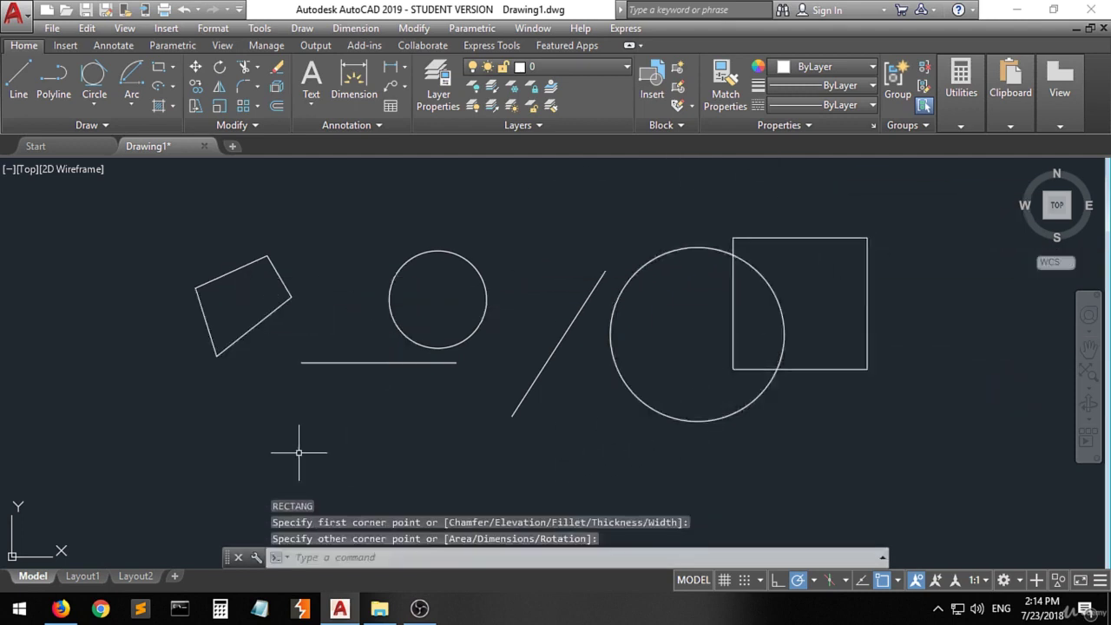
Step: Draw a second rectangle below the small circle
type("RE")
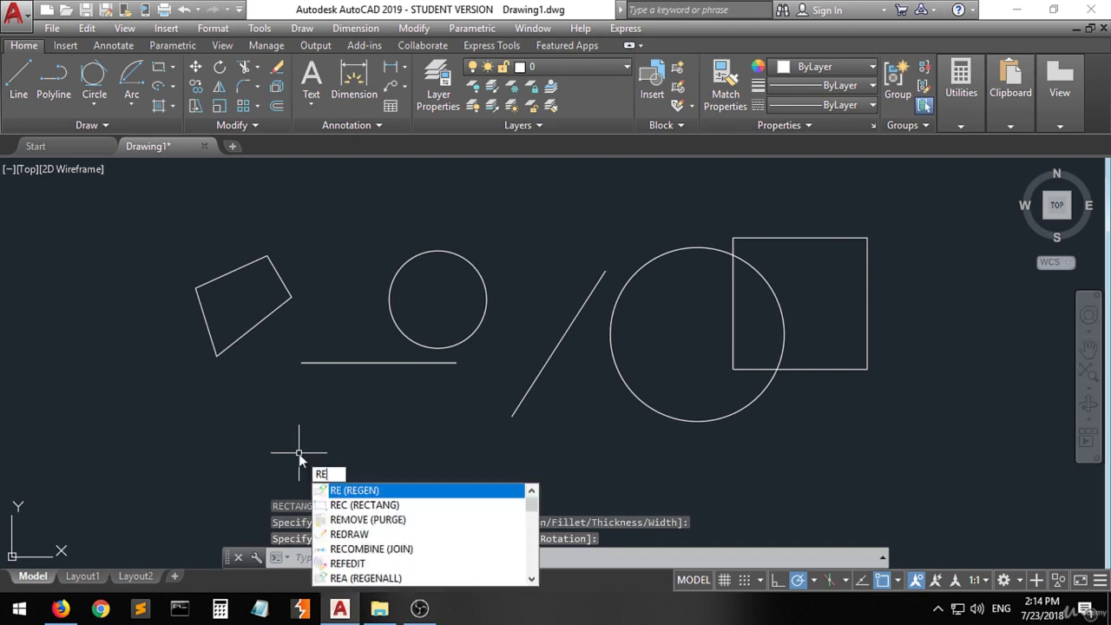
key("Down")
key("Return")
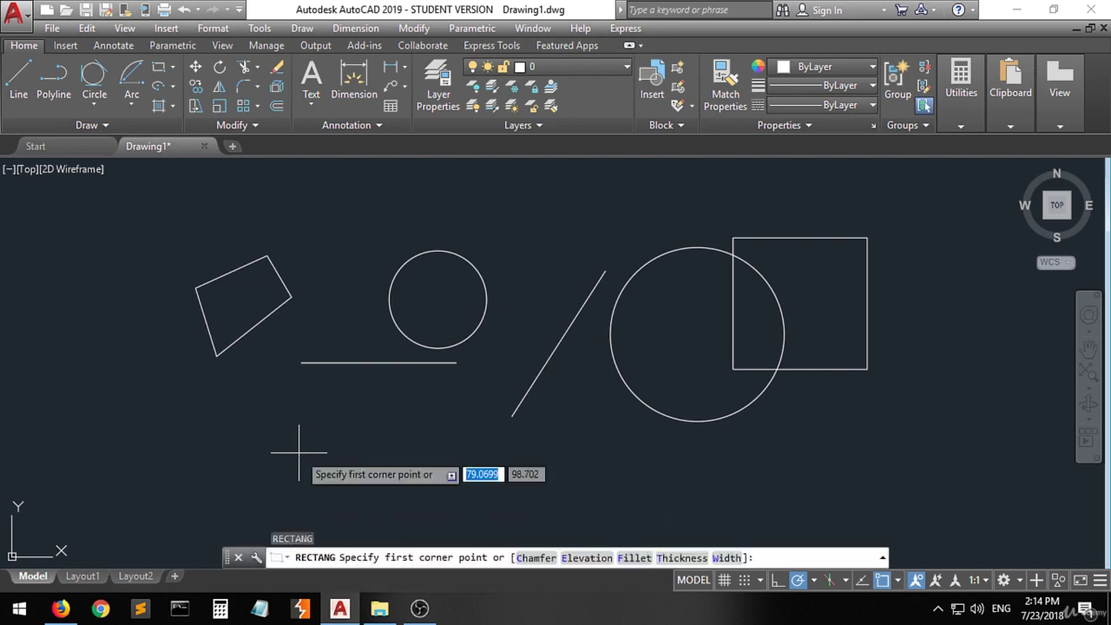
left_click(299, 452)
left_click(504, 317)
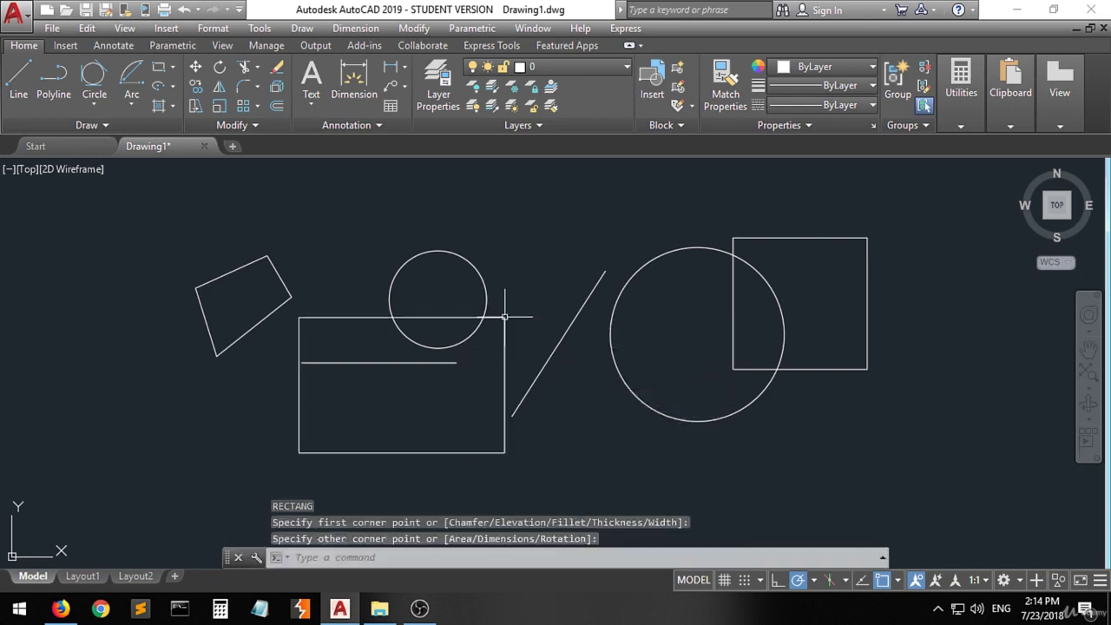
Step: Draw a wide rectangle from the previous rectangle's top-right corner across the large circle
type("RE")
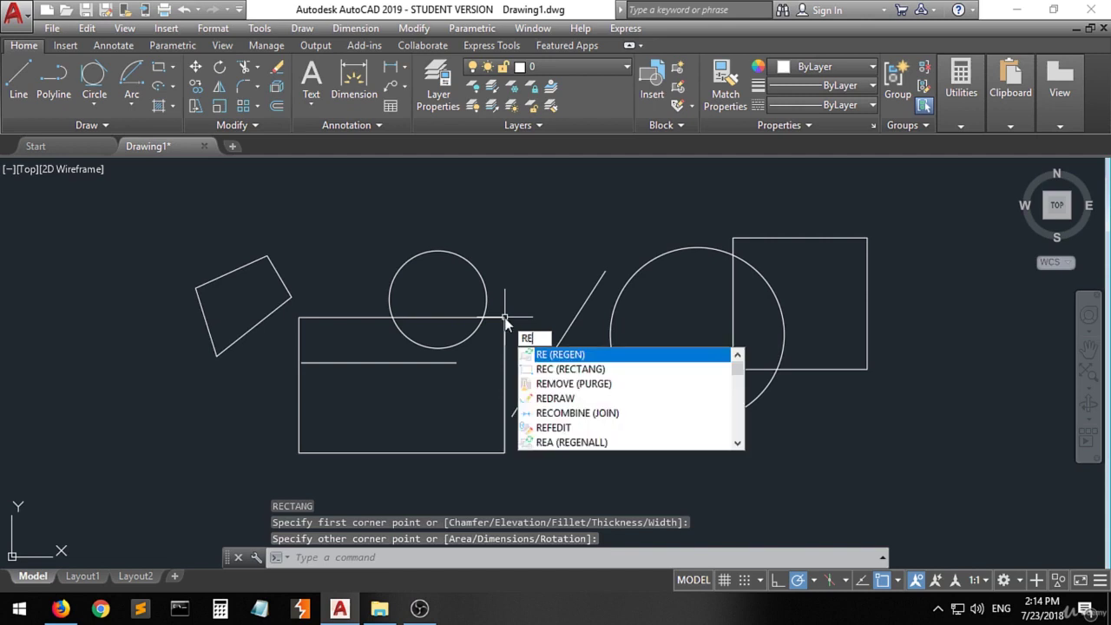
key("Down")
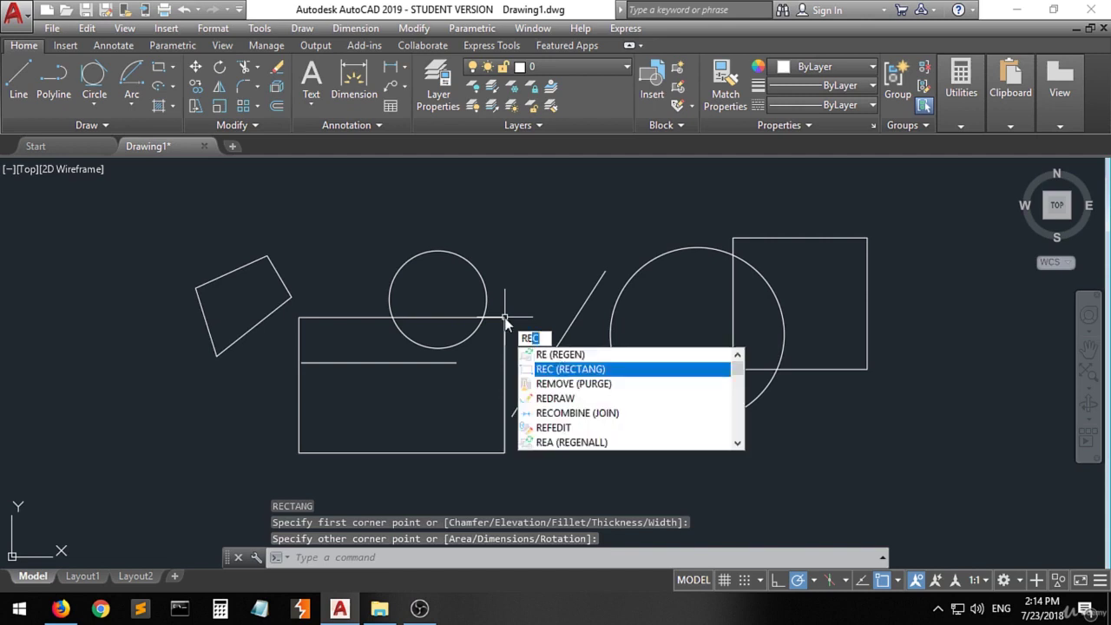
key("Return")
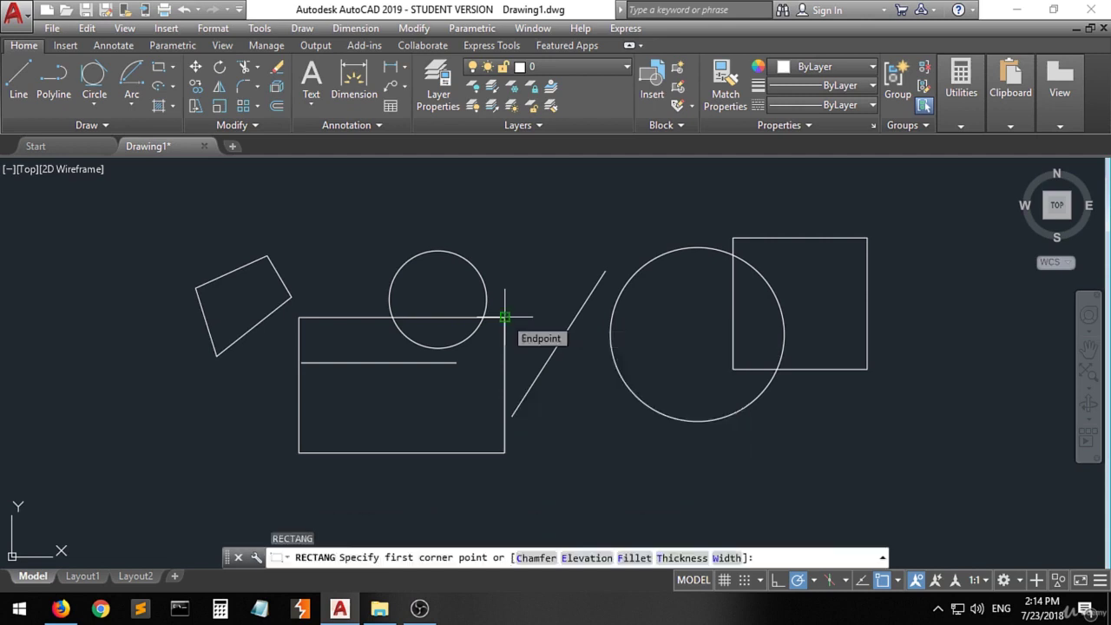
left_click(505, 317)
left_click(800, 227)
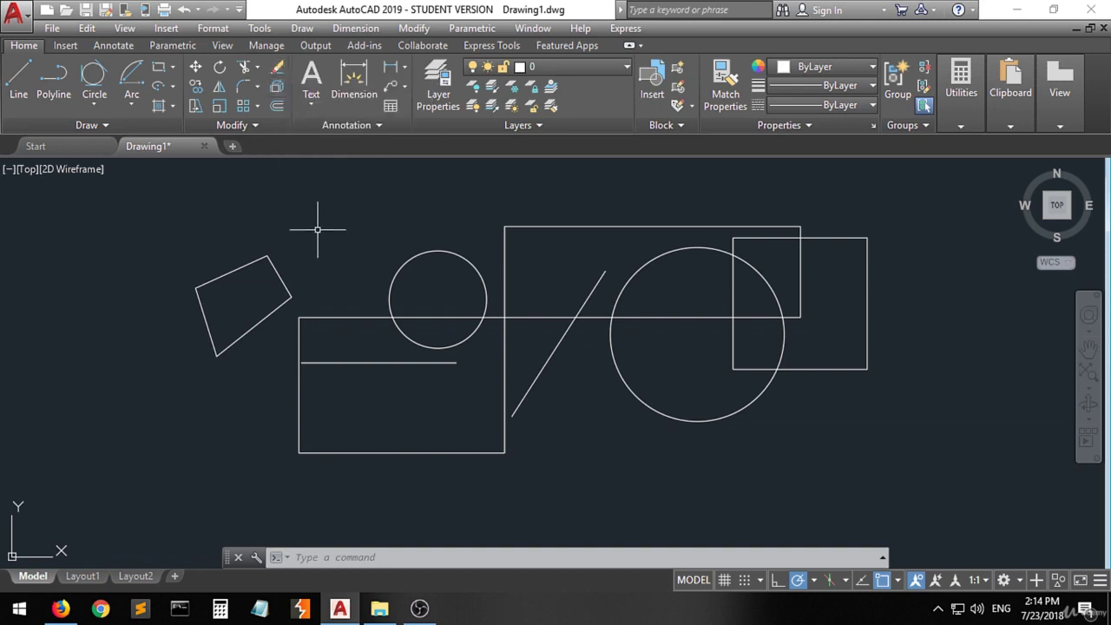
Step: Erase the tilted quadrilateral polyline with the E command
type("E")
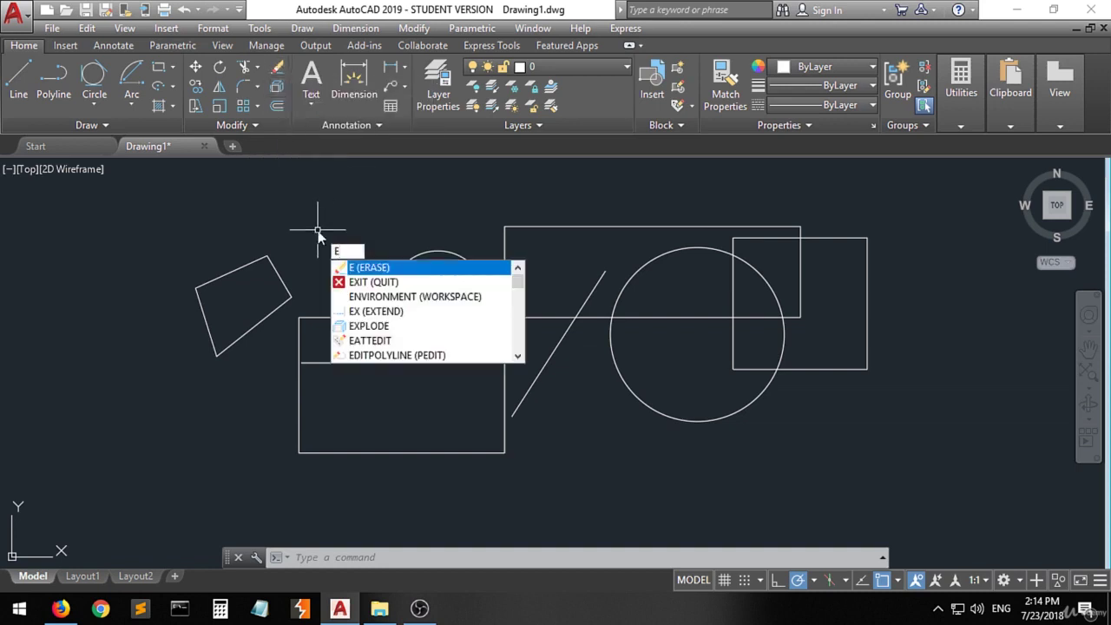
key("Return")
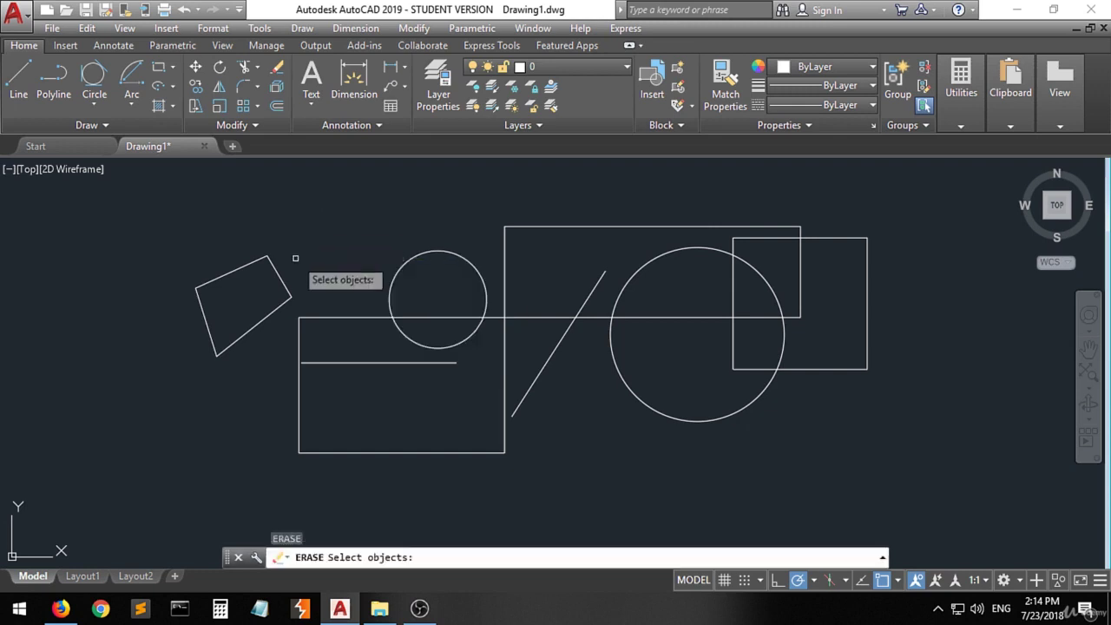
left_click(282, 284)
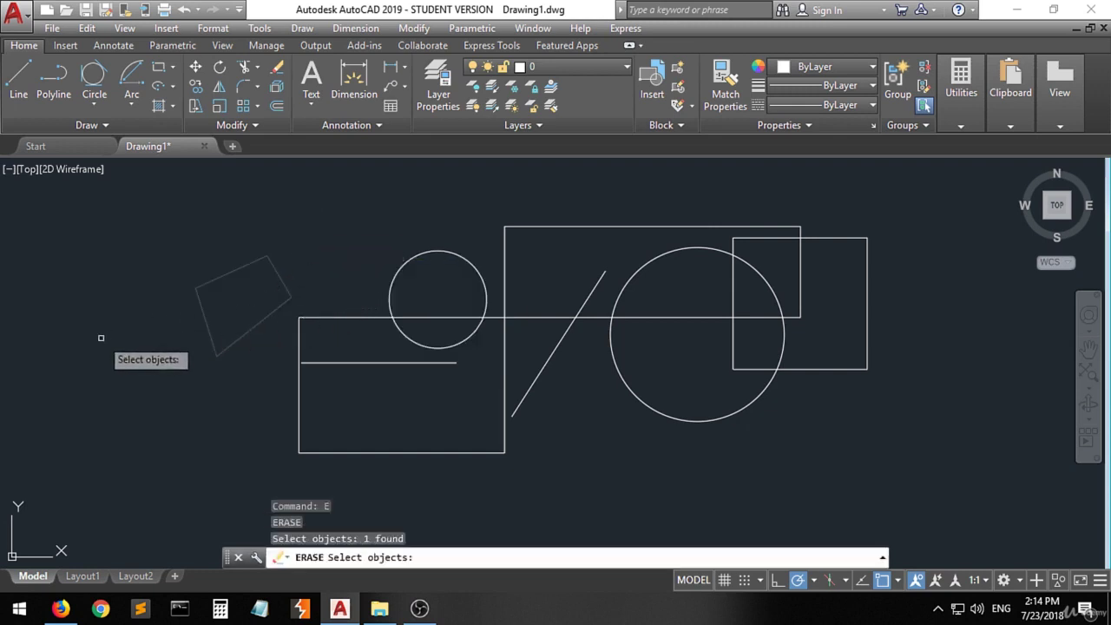
key("Return")
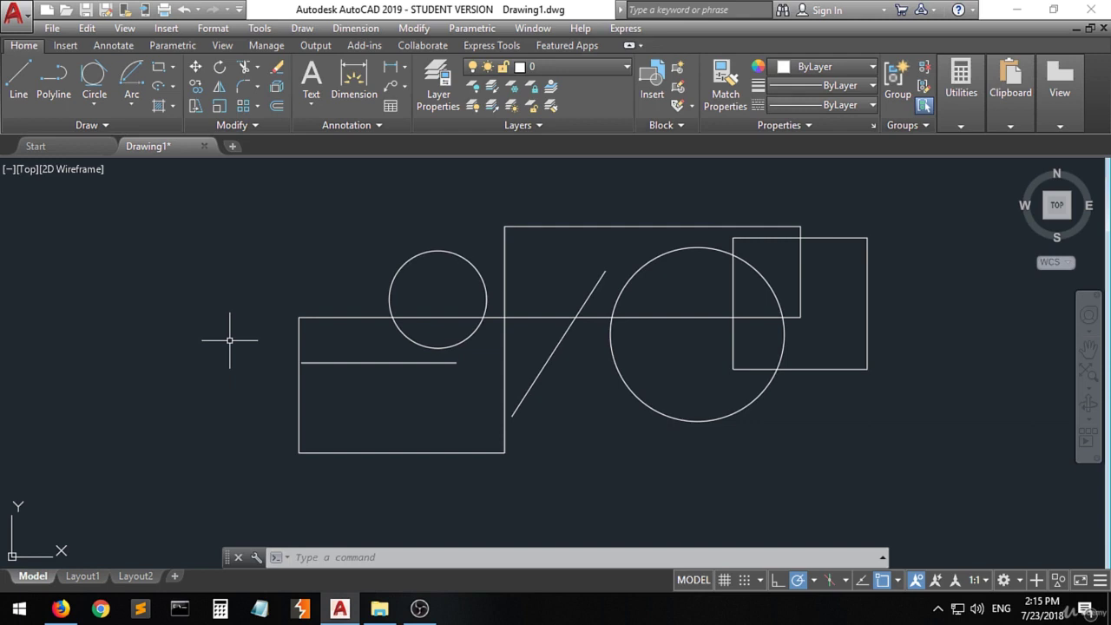
Step: Draw a three-point arc curving around the left end of the lower rectangle
type("AR")
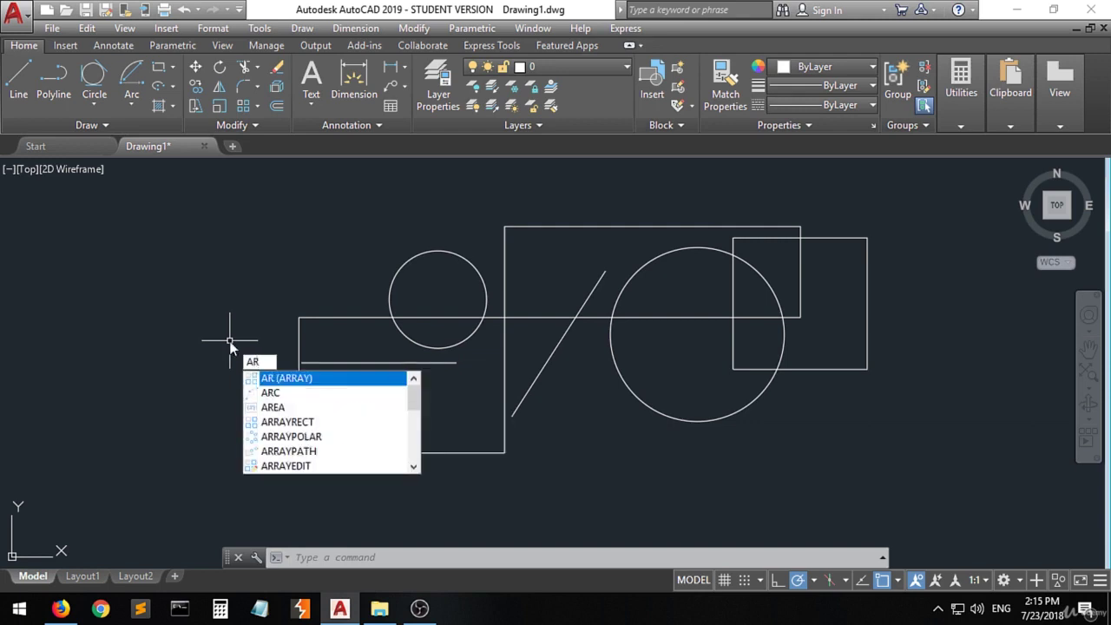
key("BackSpace")
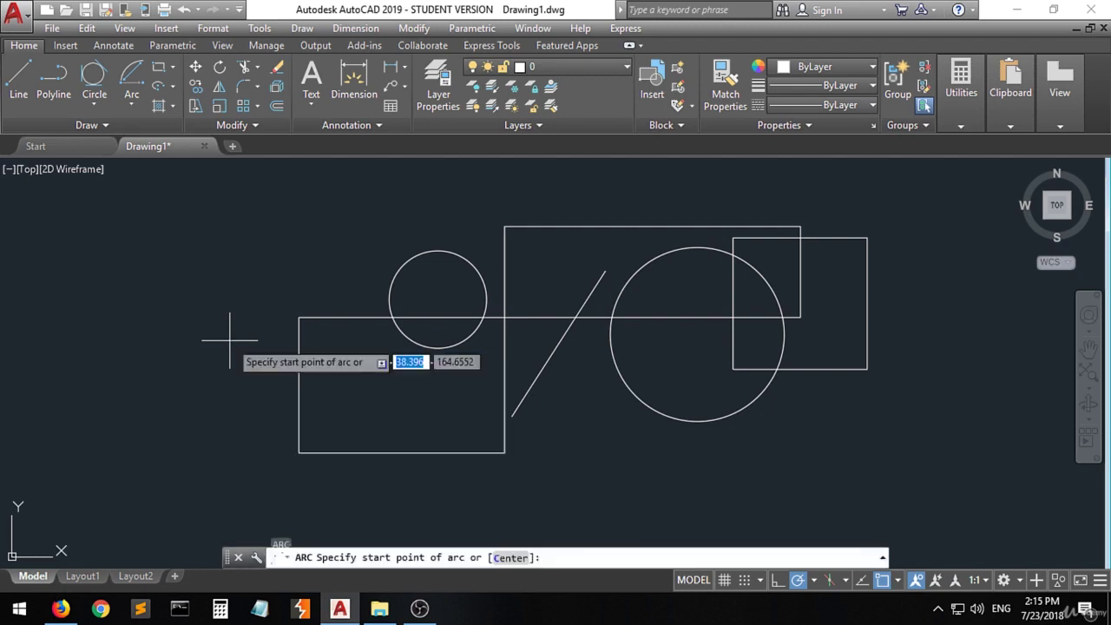
left_click(230, 341)
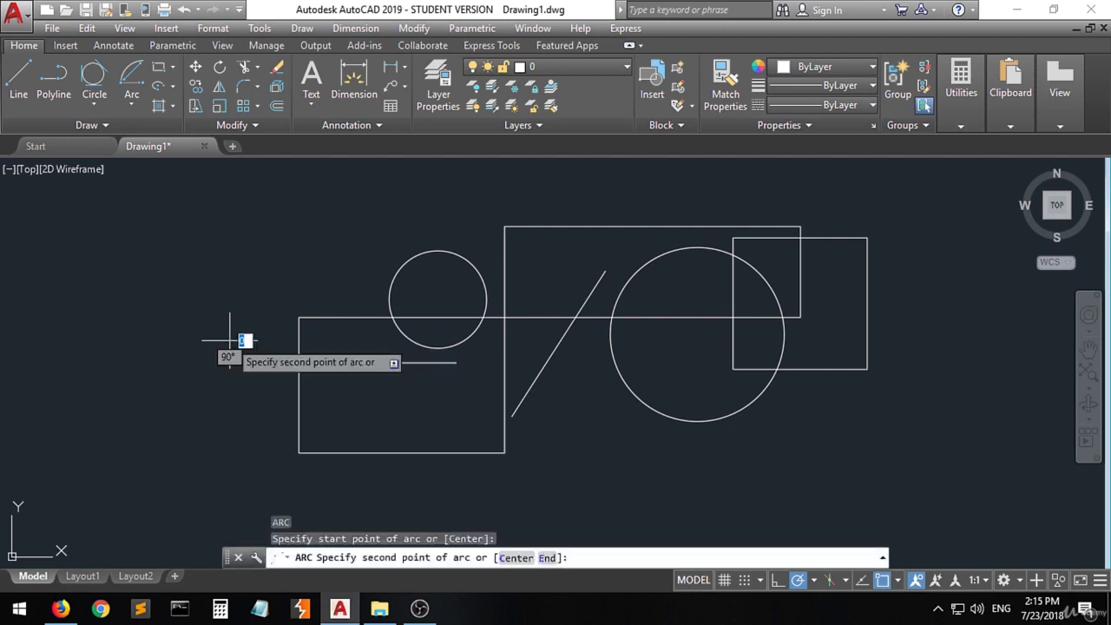
left_click(278, 250)
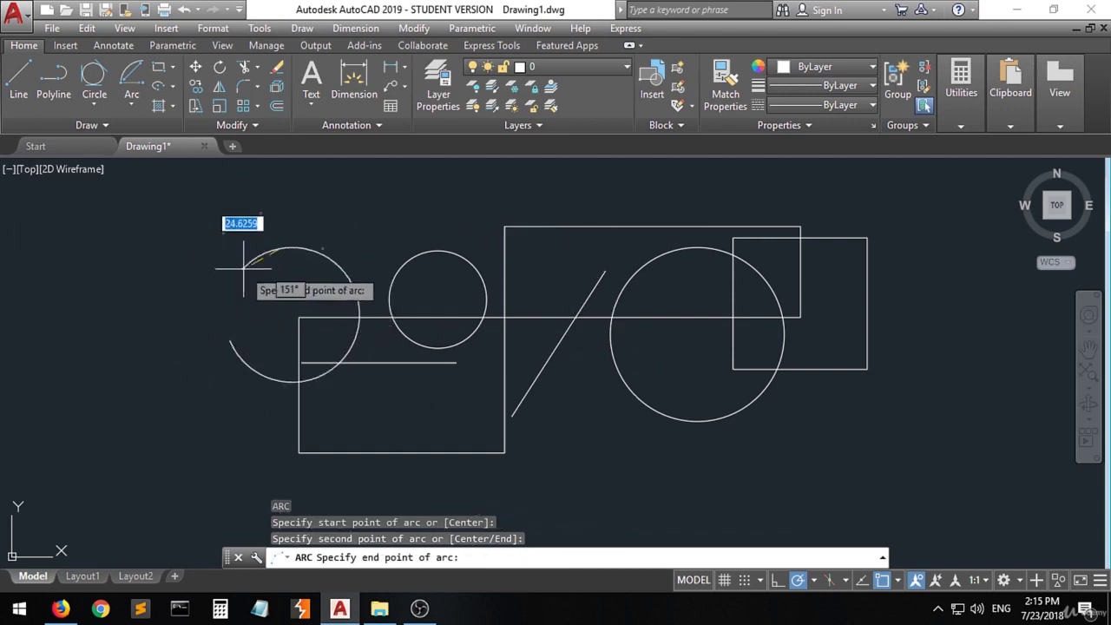
left_click(230, 350)
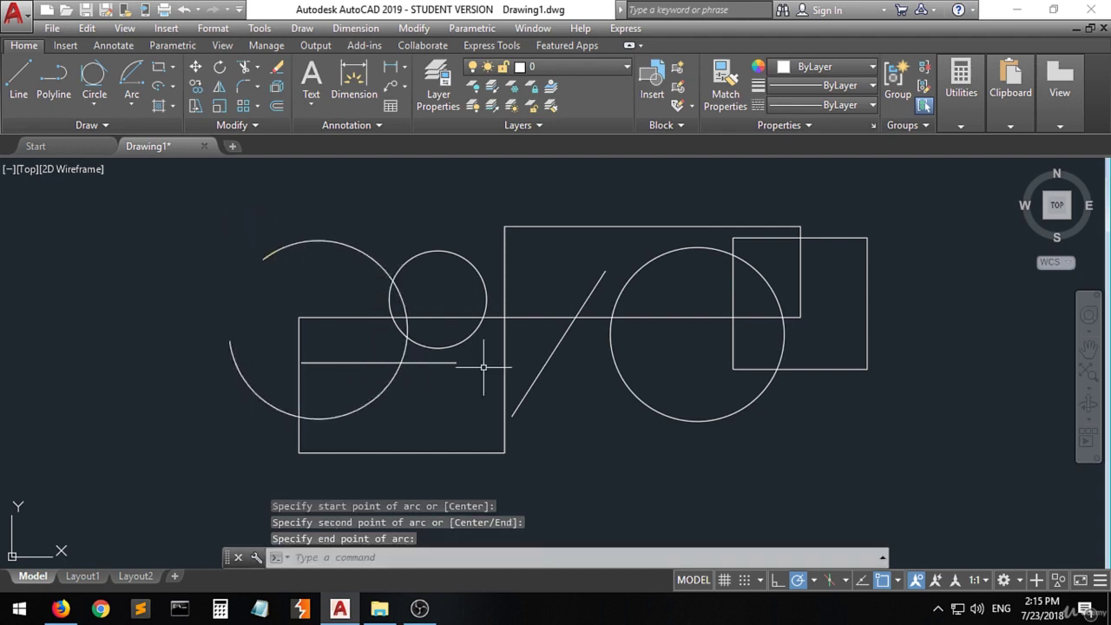